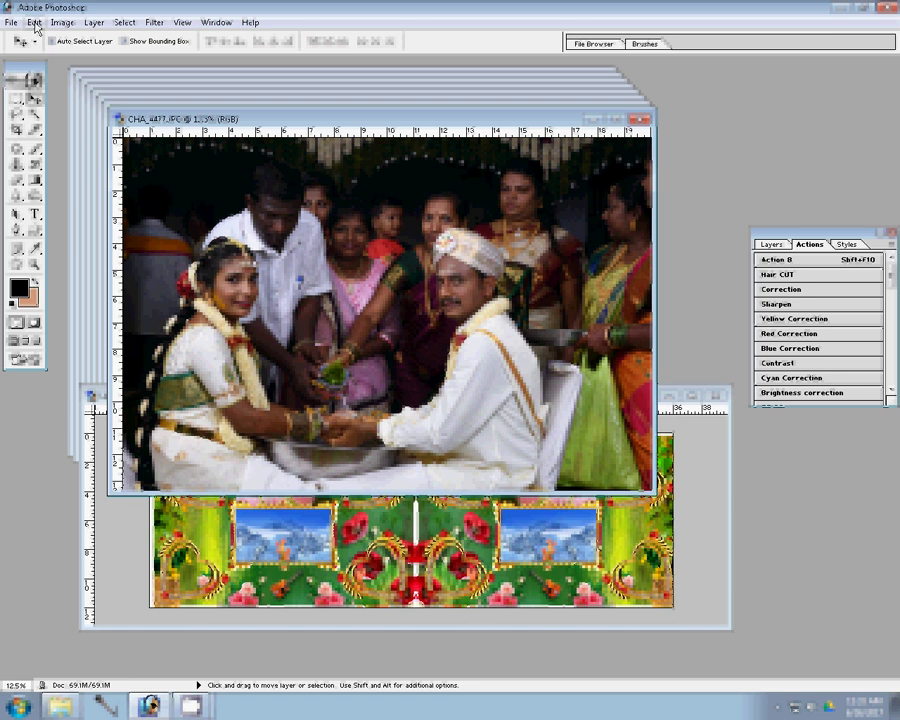
# Shrink the first photo, place it on the template with a top guide, and discard the original
pyautogui.click(58, 23)
pyautogui.click(100, 131)
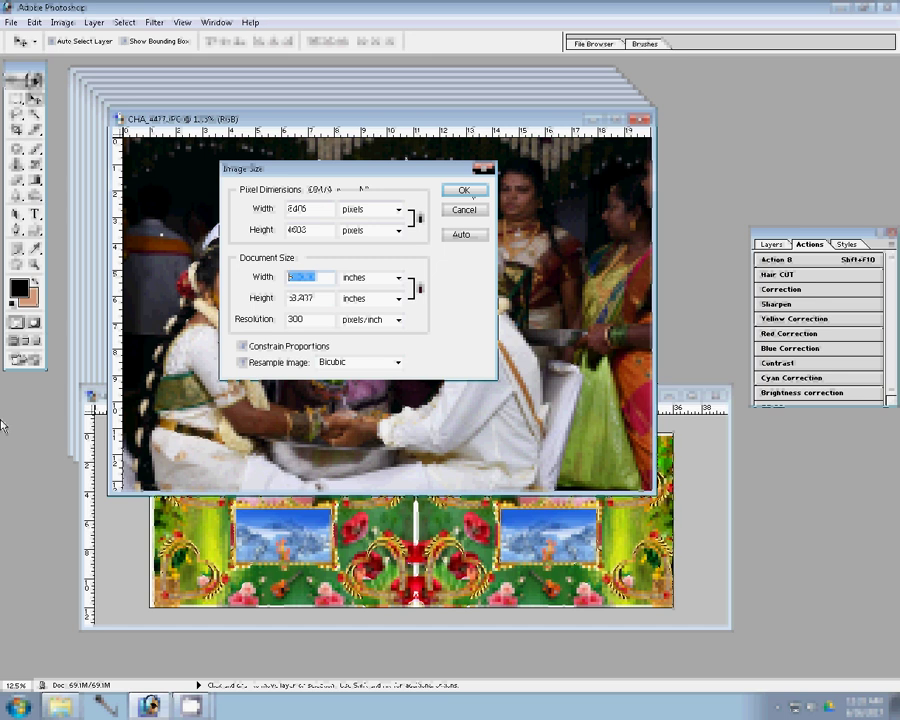
pyautogui.click(468, 192)
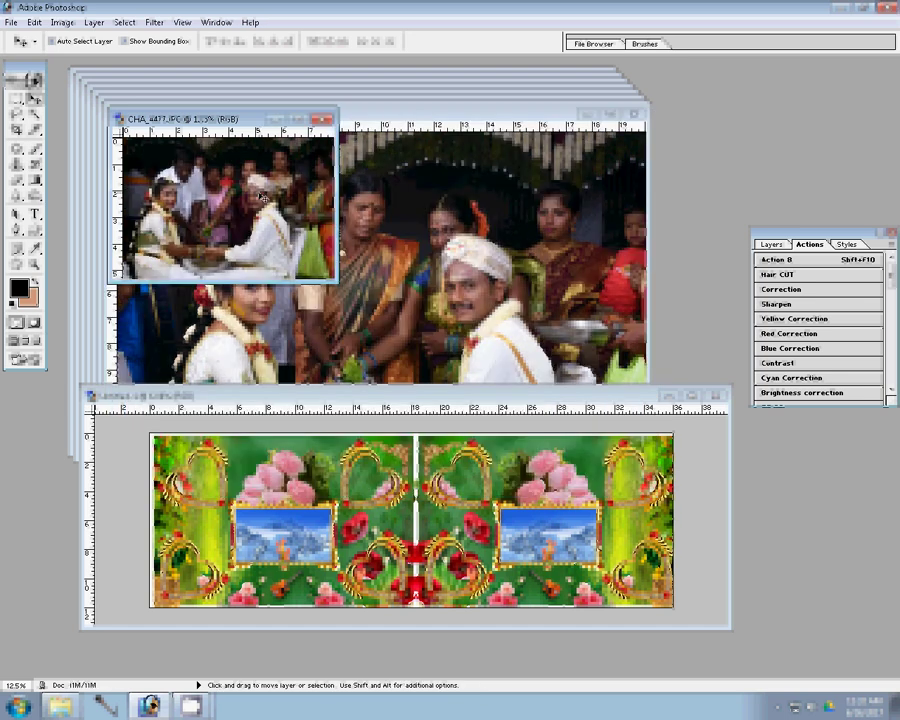
pyautogui.moveTo(262, 197); pyautogui.dragTo(620, 515)
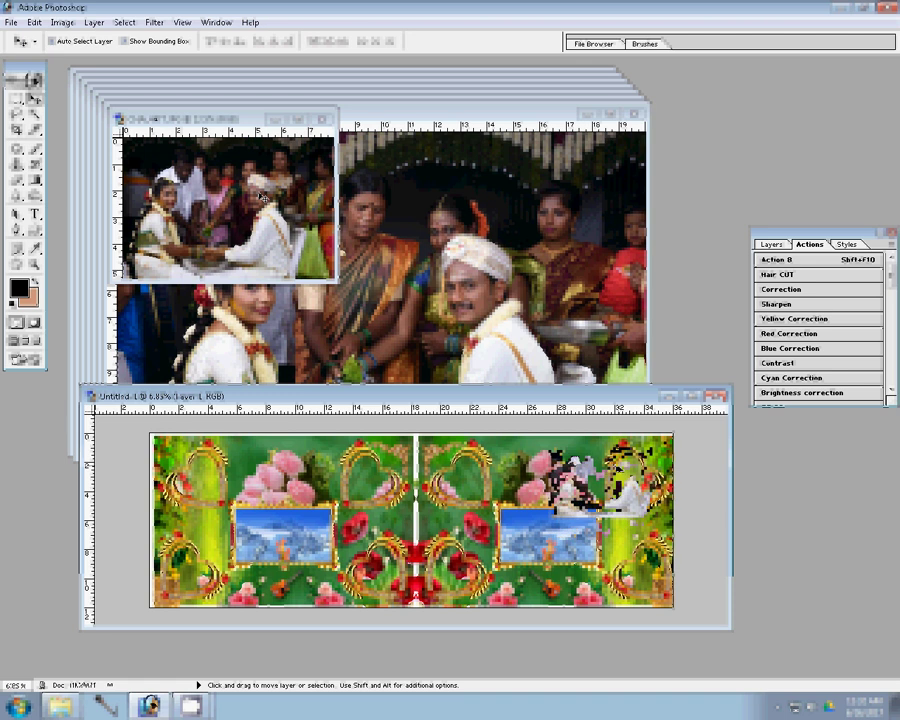
pyautogui.moveTo(495, 409); pyautogui.dragTo(495, 438)
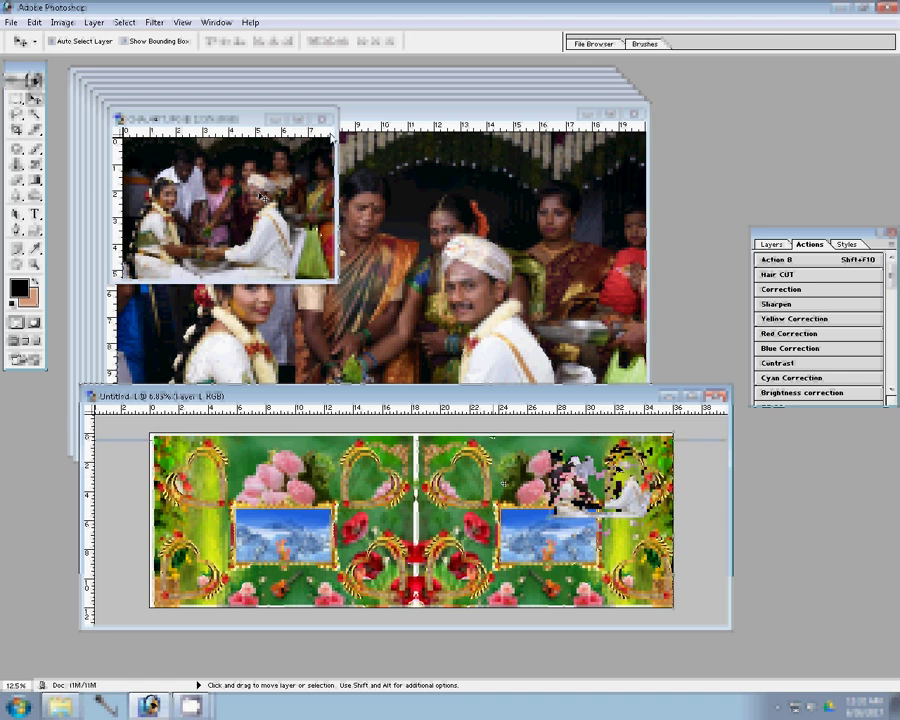
pyautogui.hotkey('ctrl', 'w')
pyautogui.click(415, 272)
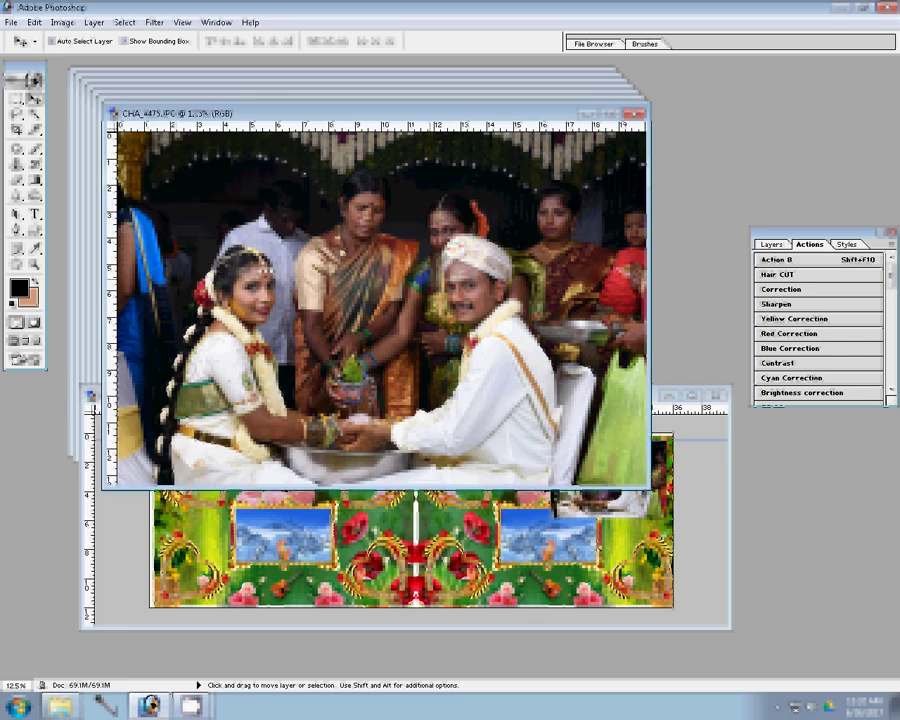
# Resize the second photo to width 6048, align it beside the first, and discard the original
pyautogui.hotkey('ctrl', 'alt', 'i')
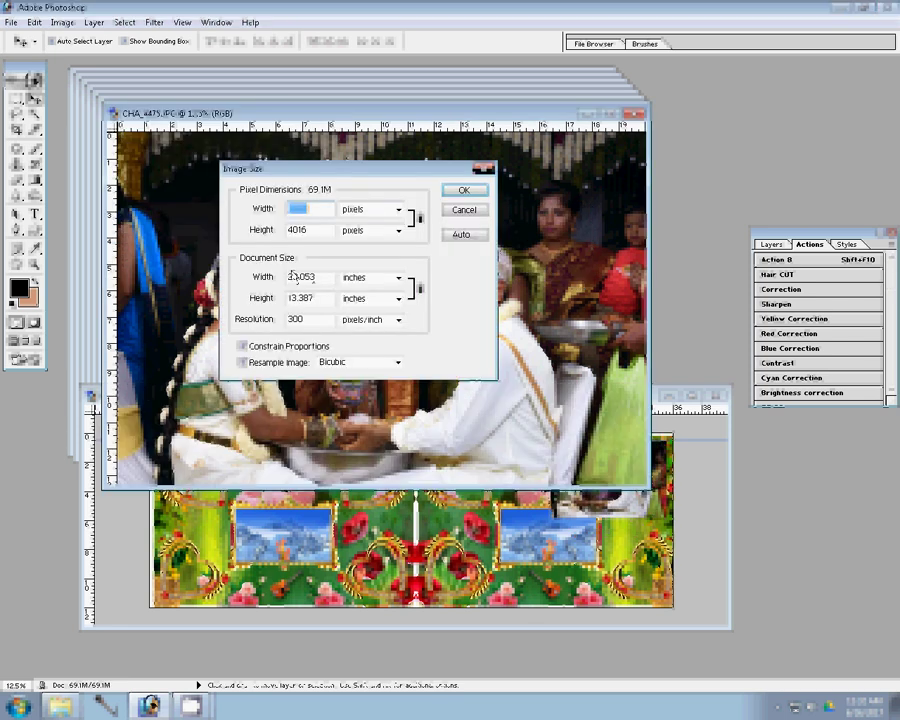
pyautogui.write('6048')
pyautogui.click(460, 191)
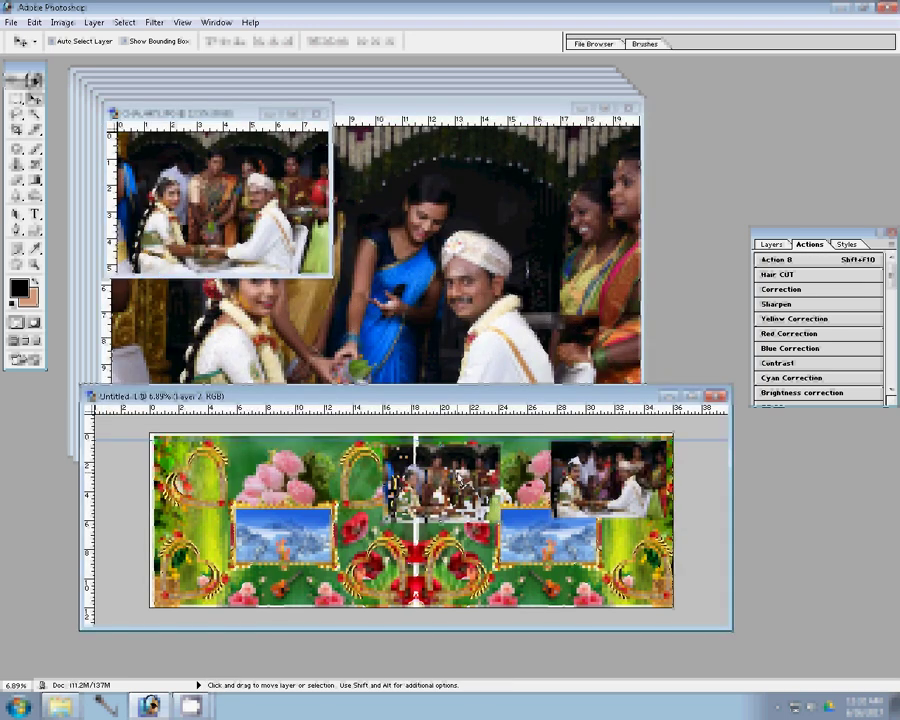
pyautogui.moveTo(459, 476); pyautogui.dragTo(502, 476)
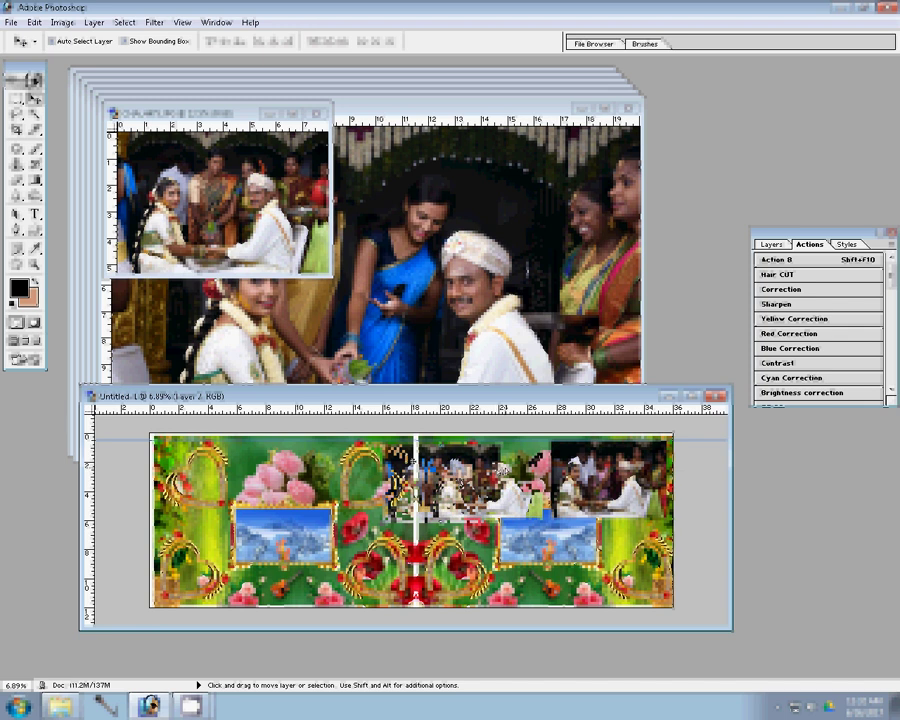
pyautogui.click(318, 112)
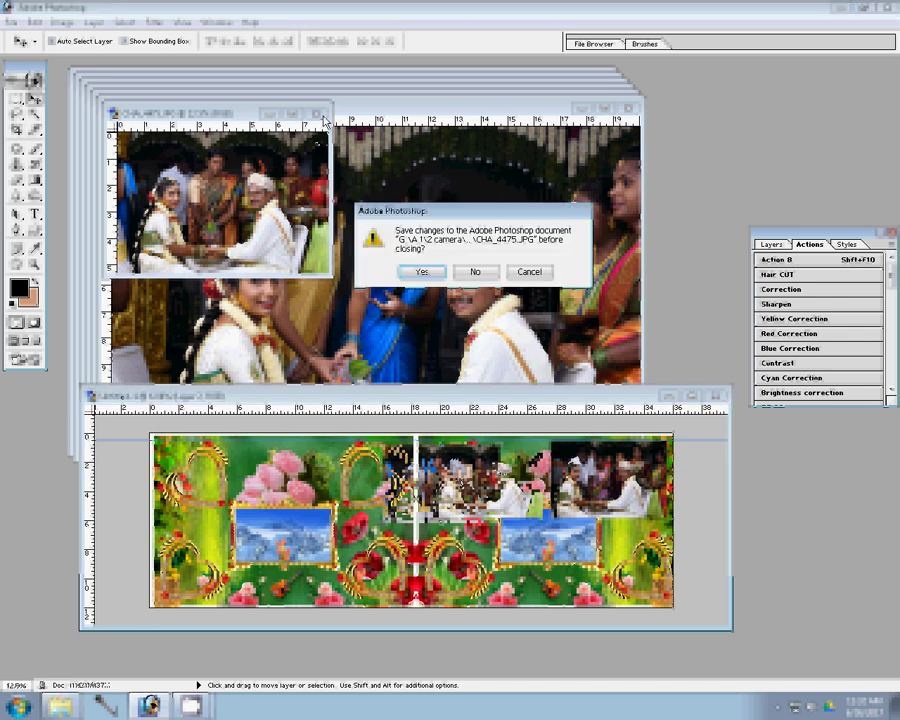
pyautogui.click(476, 272)
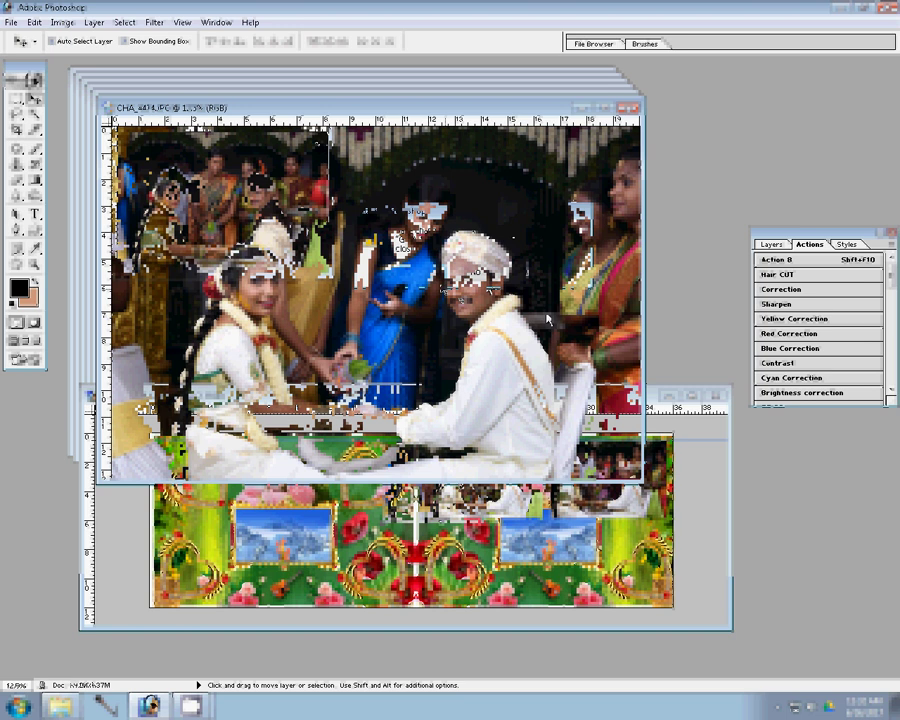
# Resize the third photo, place it on the lower right page, and discard the original
pyautogui.hotkey('ctrl', 'alt', 'i')
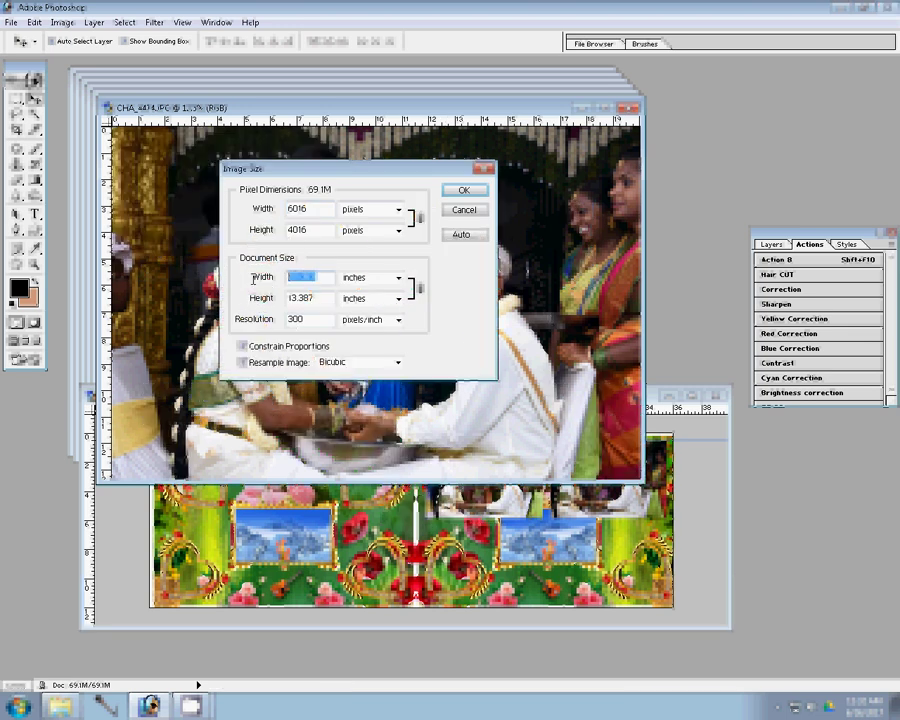
pyautogui.press('Return')
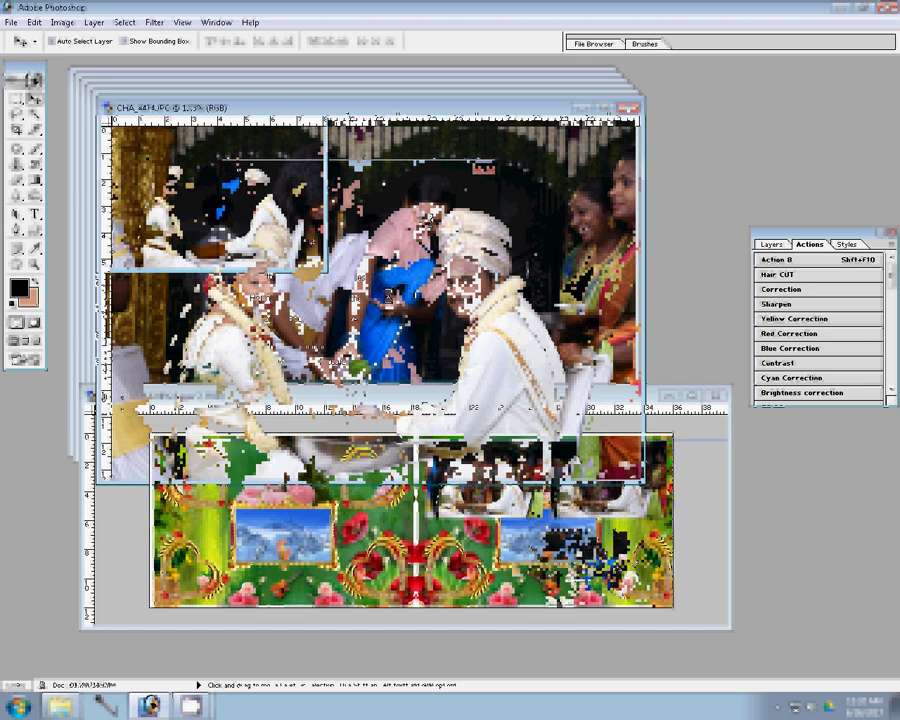
pyautogui.moveTo(367, 355); pyautogui.dragTo(405, 412)
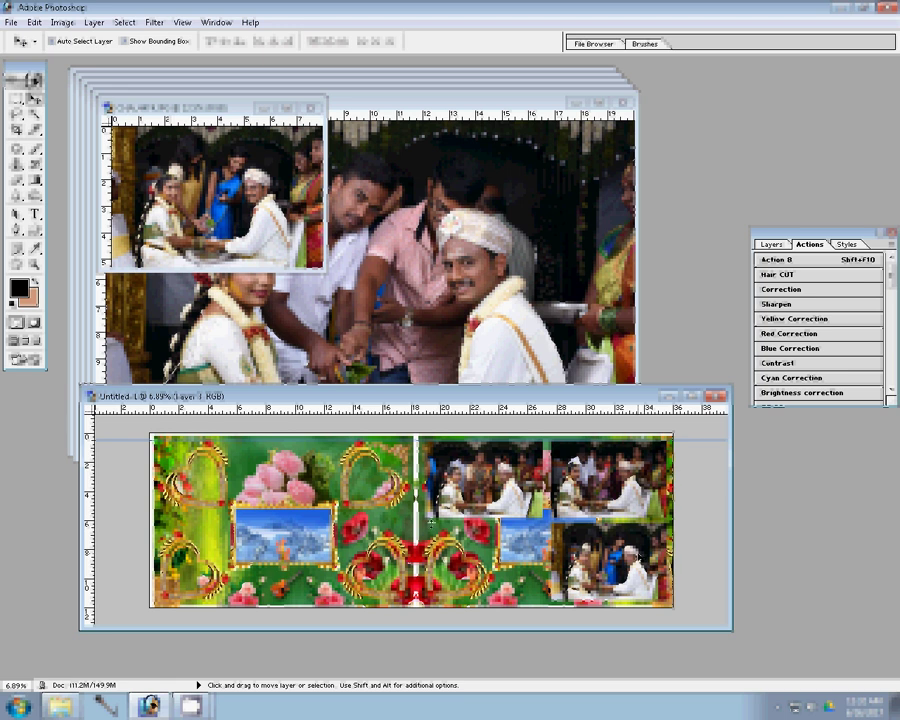
pyautogui.click(330, 128)
pyautogui.hotkey('ctrl', 'w')
pyautogui.click(468, 271)
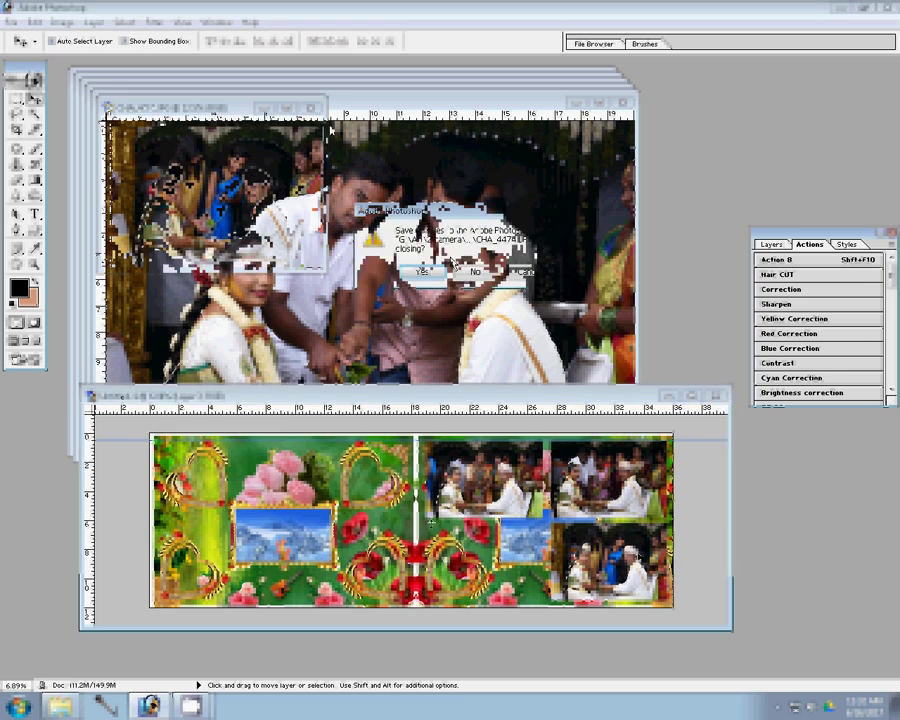
# Resize the fourth photo to 8 inches wide, place it, and discard the original
pyautogui.hotkey('ctrl', 'alt', 'i')
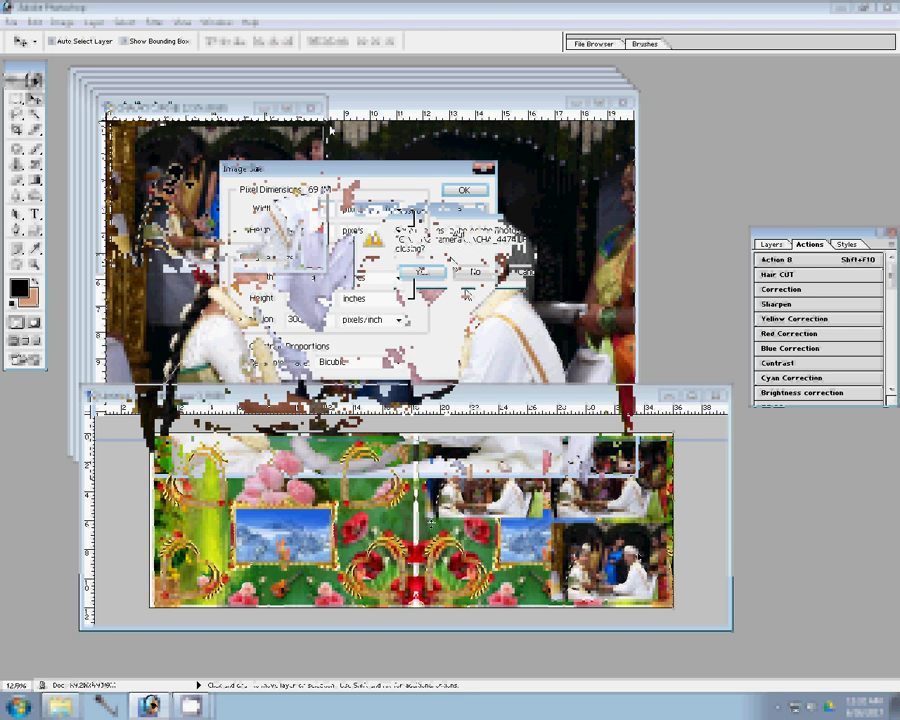
pyautogui.write('8')
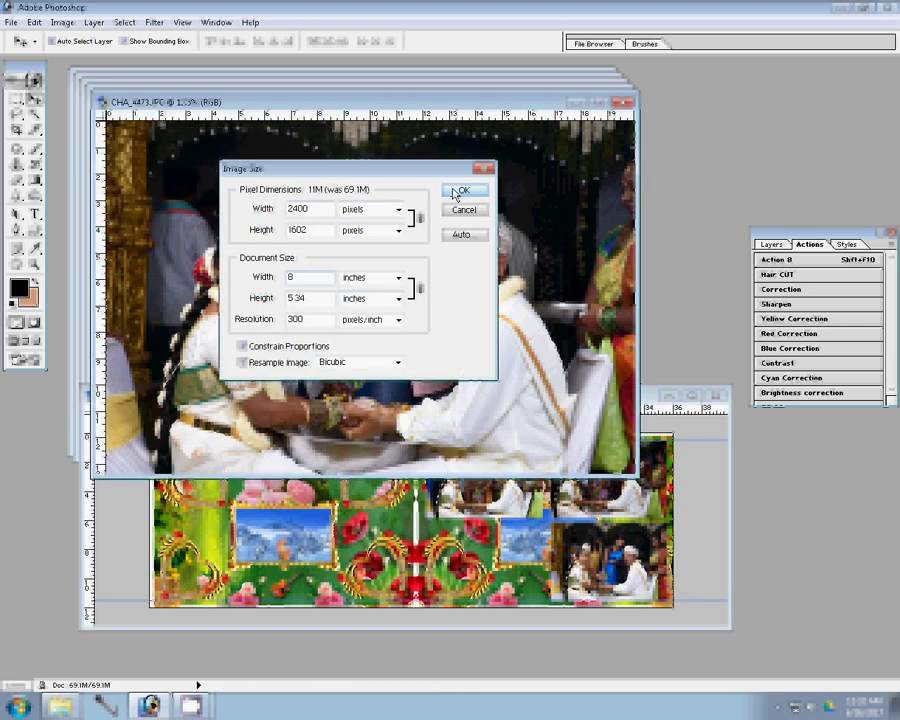
pyautogui.click(463, 190)
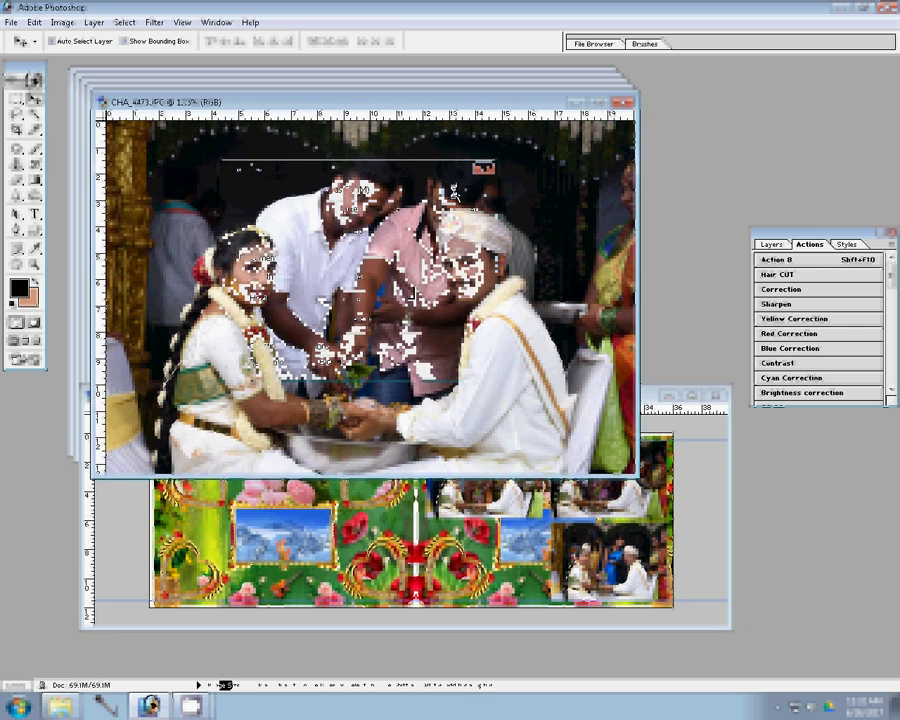
pyautogui.moveTo(455, 194); pyautogui.dragTo(353, 263)
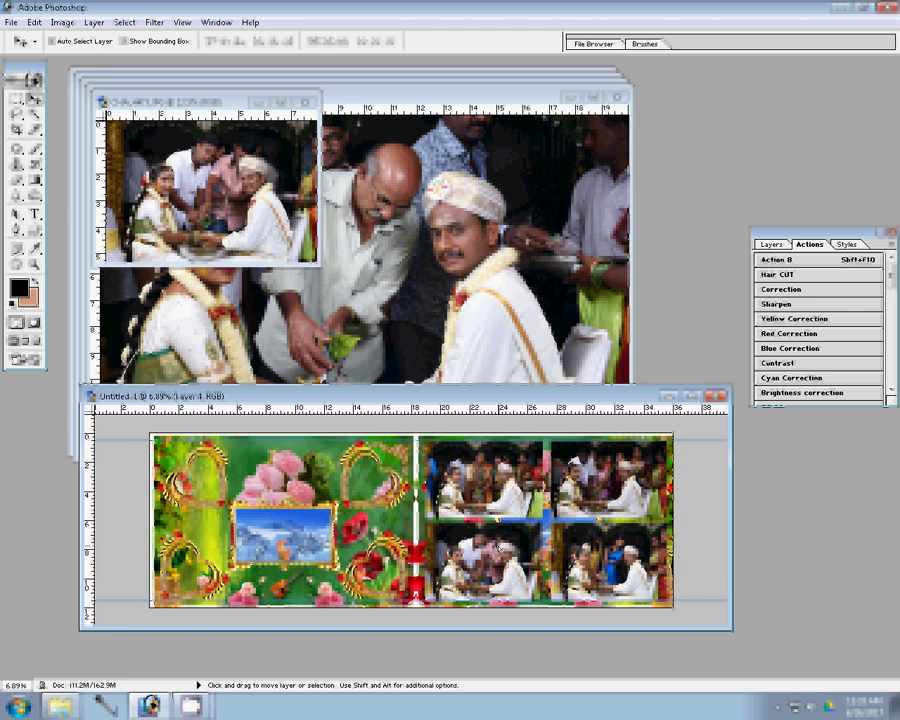
pyautogui.click(185, 238)
pyautogui.hotkey('ctrl', 'w')
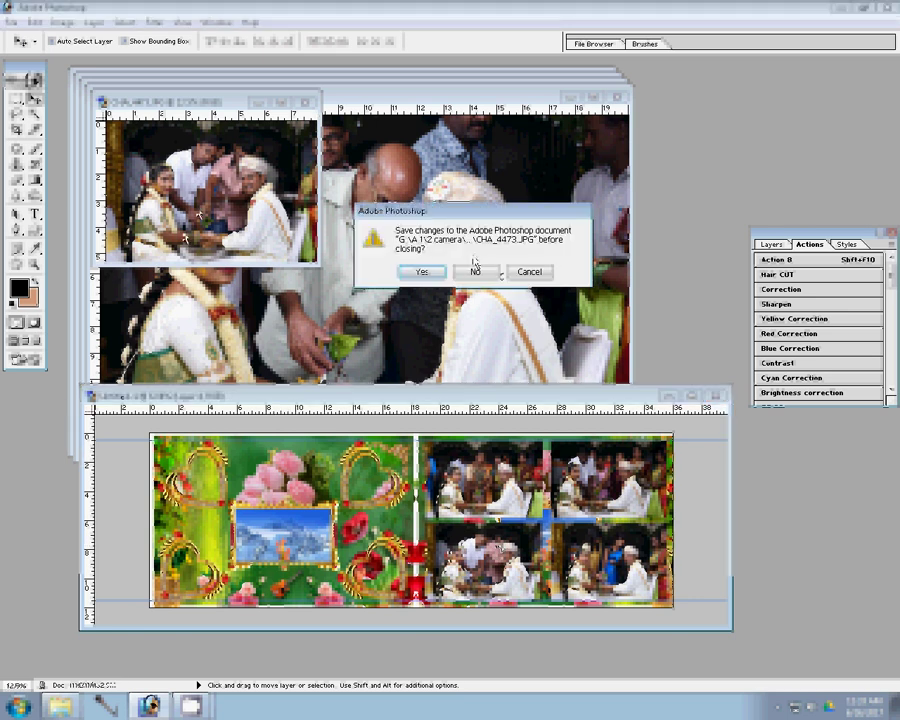
pyautogui.click(474, 270)
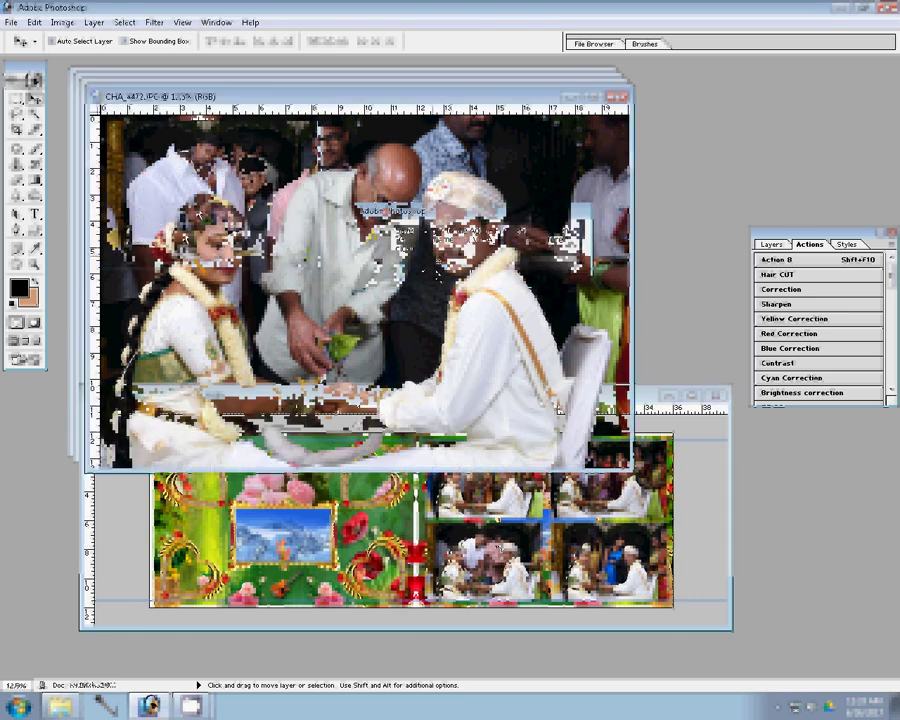
# Resize the open photo and close CHA_4472 without saving
pyautogui.hotkey('ctrl', 'alt', 'i')
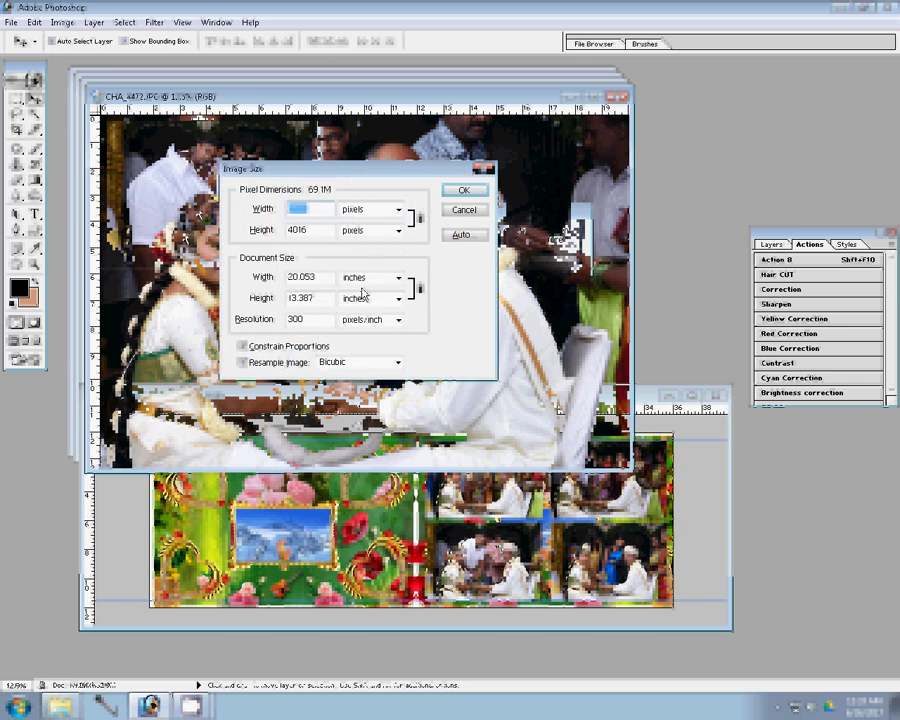
pyautogui.press('Tab')
pyautogui.press('Tab')
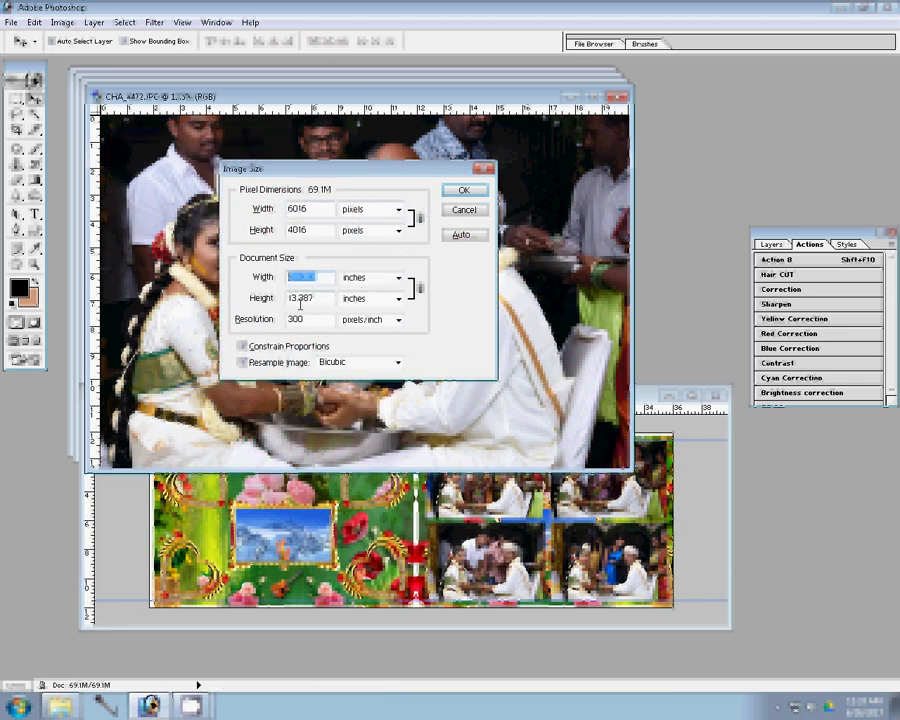
pyautogui.click(453, 193)
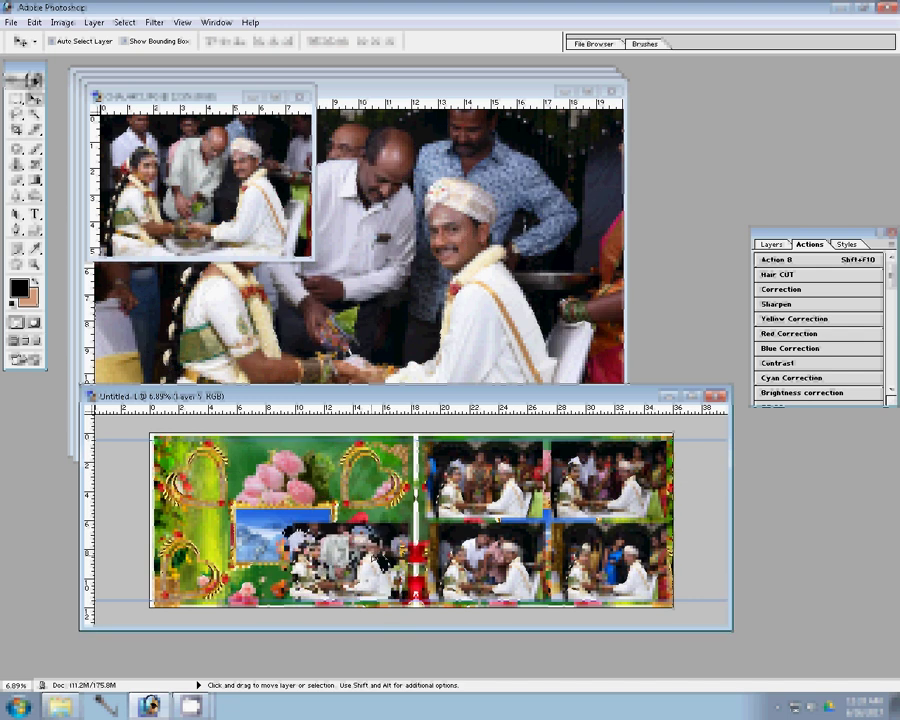
pyautogui.click(300, 96)
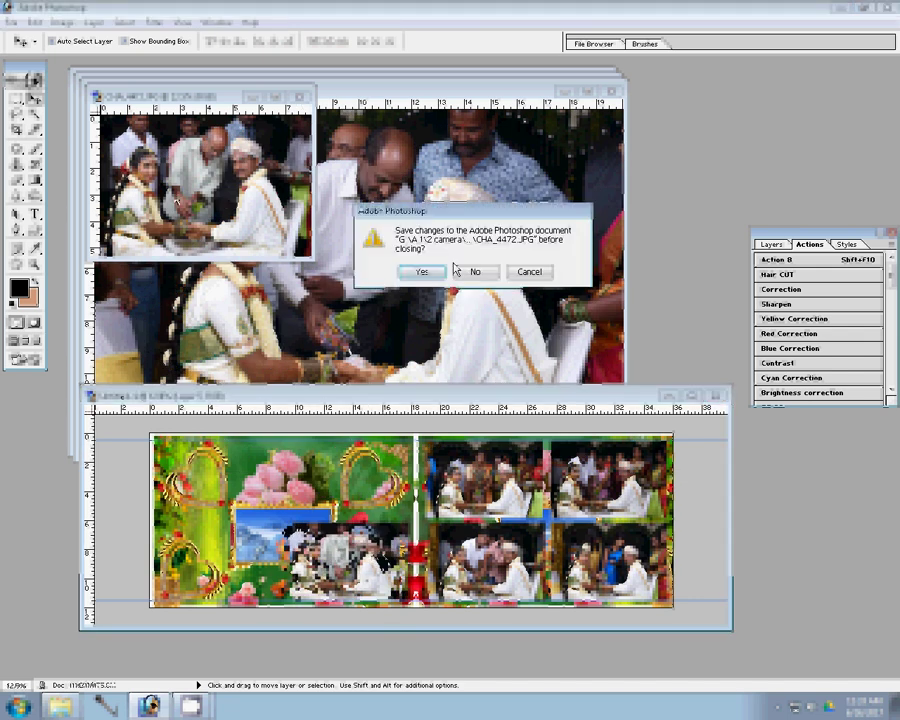
pyautogui.click(474, 269)
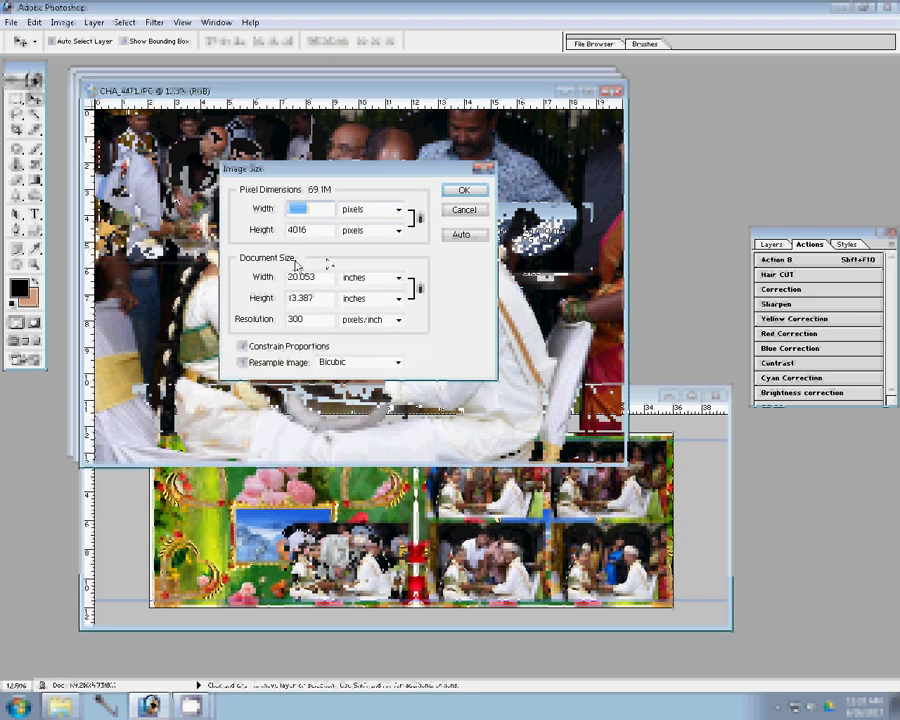
# Resize CHA_4471 to width 7200, place it in the lower-left slot, and discard the original
pyautogui.write('7200')
pyautogui.press('Return')
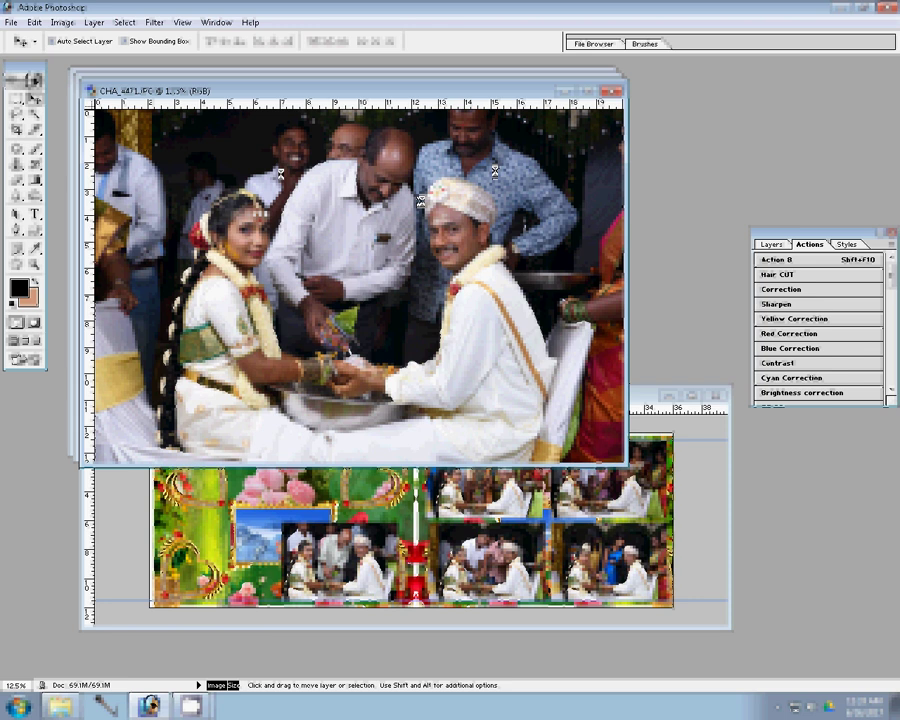
pyautogui.moveTo(421, 200)
pyautogui.mouseDown()
pyautogui.moveTo(340, 415)
pyautogui.moveTo(272, 389)
pyautogui.mouseUp()
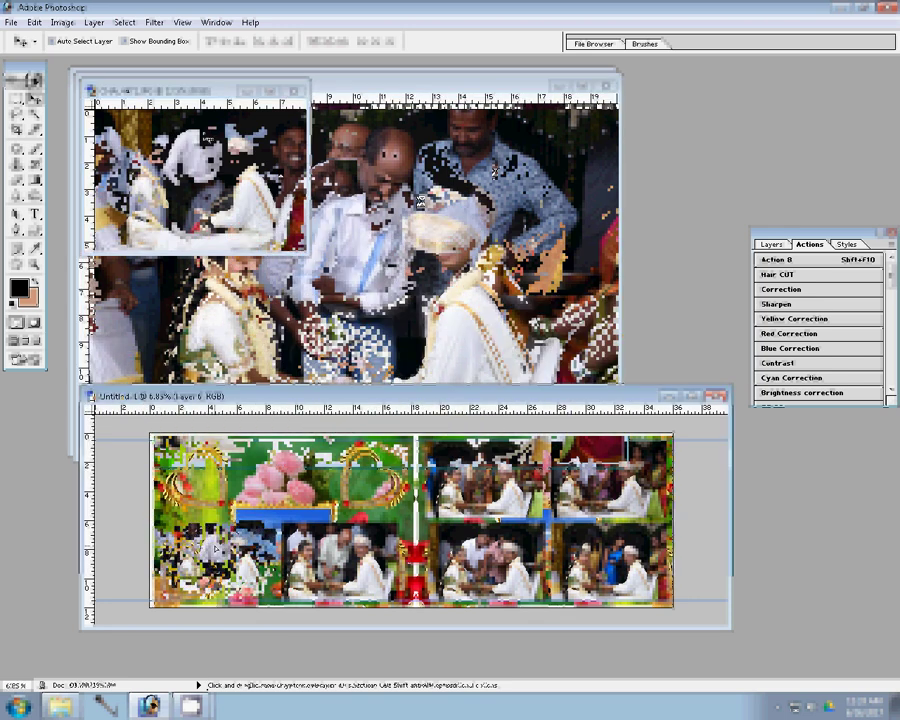
pyautogui.click(493, 172)
pyautogui.hotkey('ctrl', 'w')
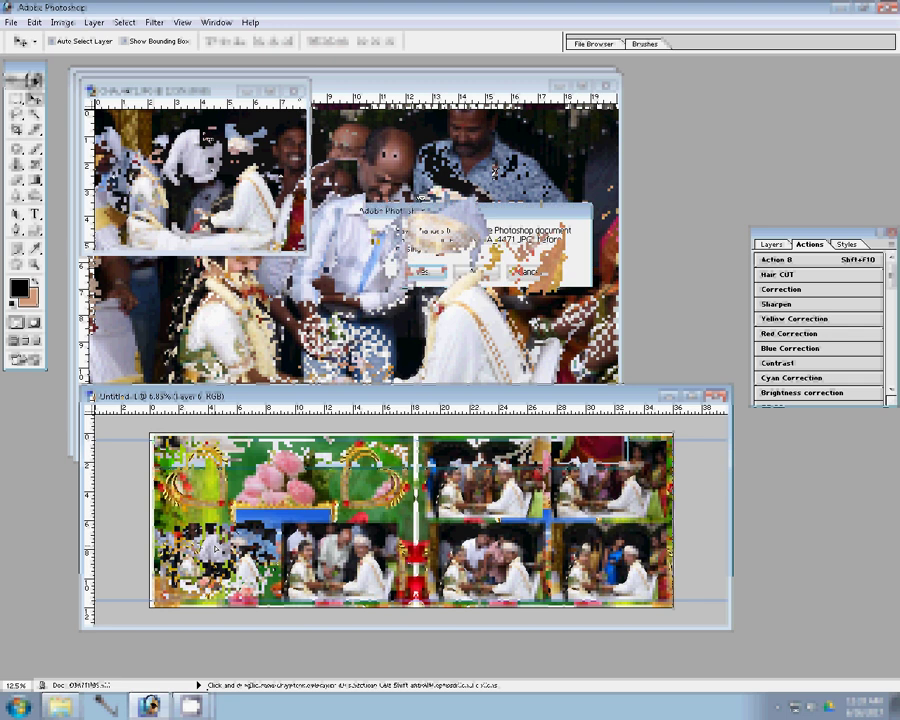
pyautogui.click(486, 277)
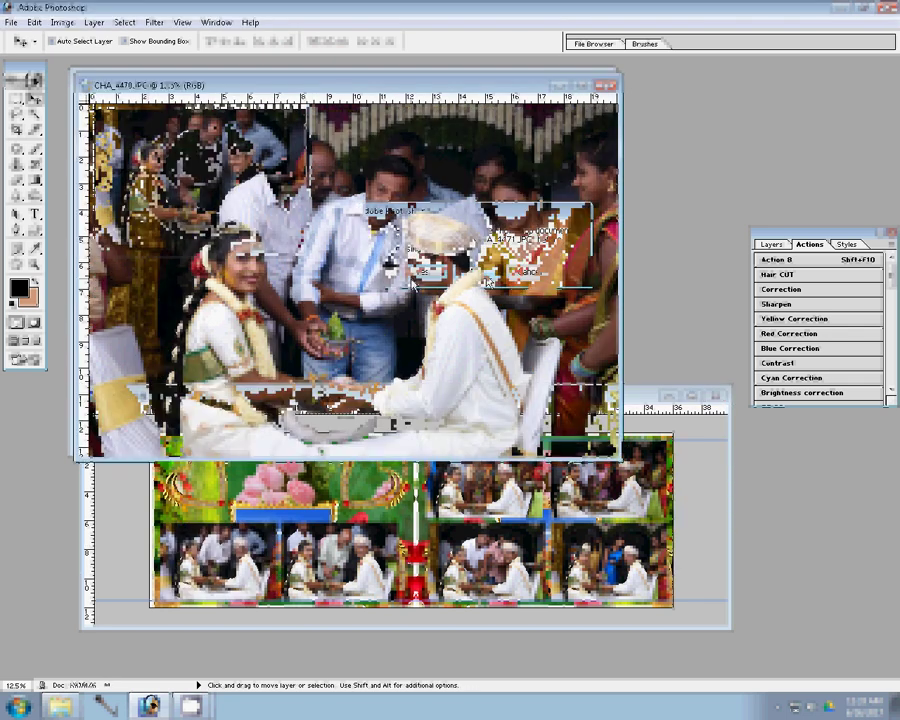
# Resize CHA_4470, place it in the top-left slot, and discard the original
pyautogui.hotkey('ctrl', 'alt', 'i')
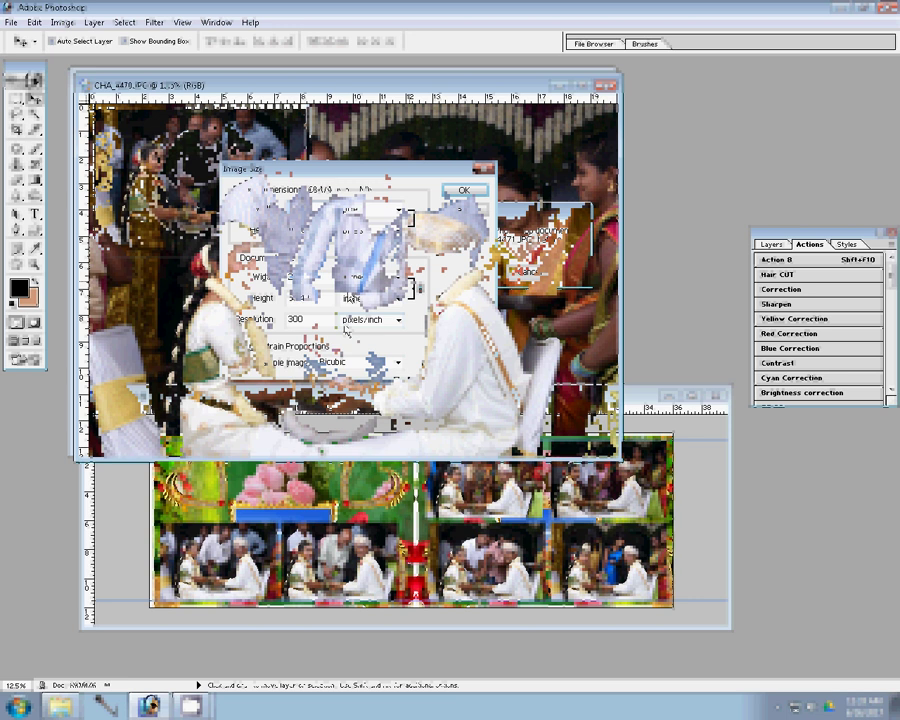
pyautogui.click(462, 191)
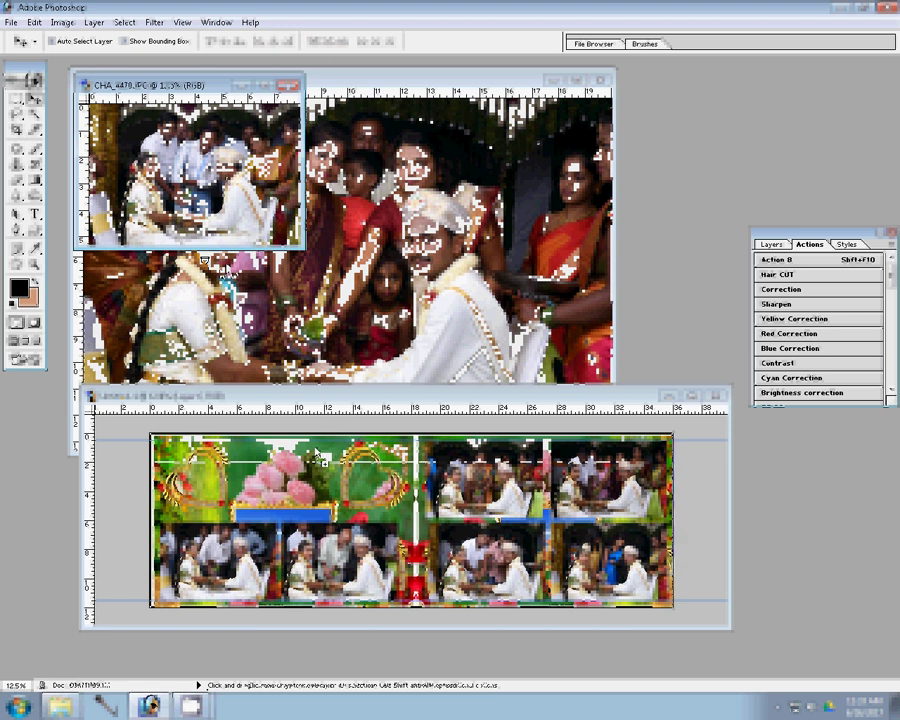
pyautogui.moveTo(205, 259); pyautogui.dragTo(322, 460)
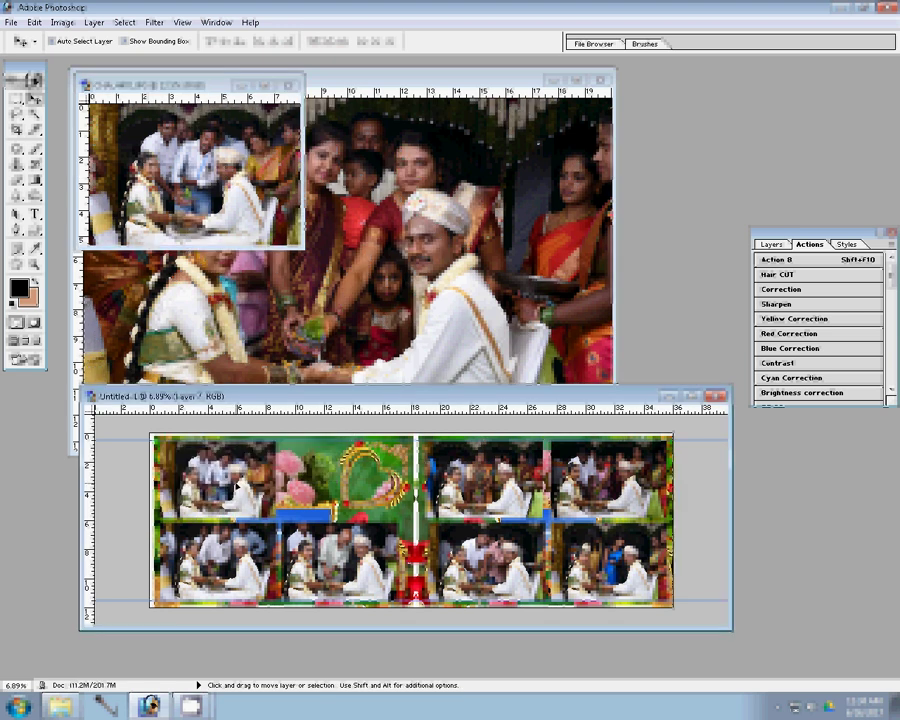
pyautogui.hotkey('ctrl', 'w')
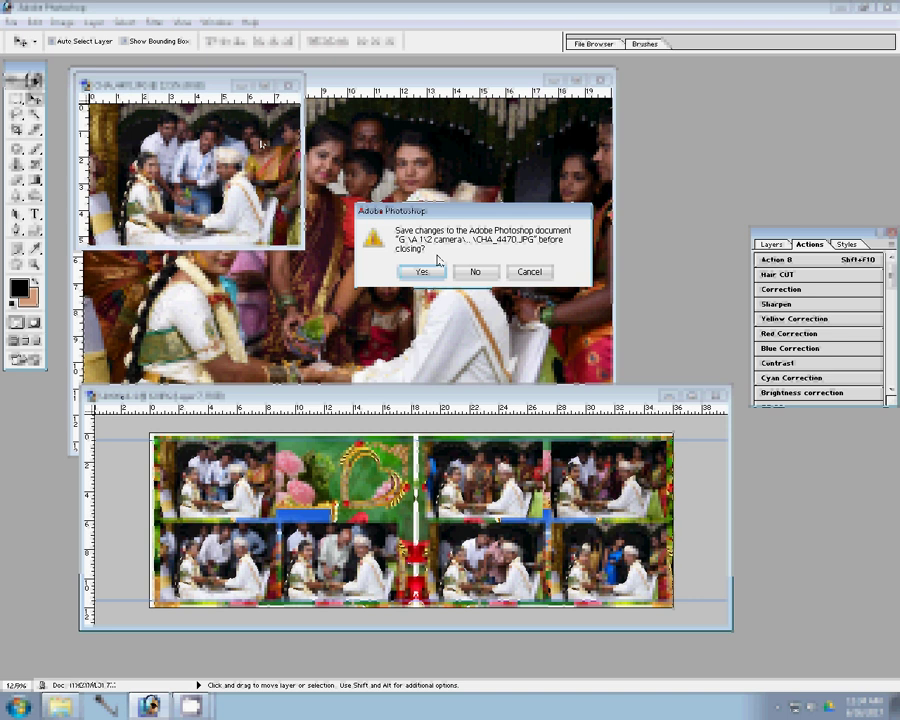
pyautogui.press('n')
# Resize CHA_4478 to 9000 pixels wide and close its original without saving
pyautogui.hotkey('ctrl', 'alt', 'i')
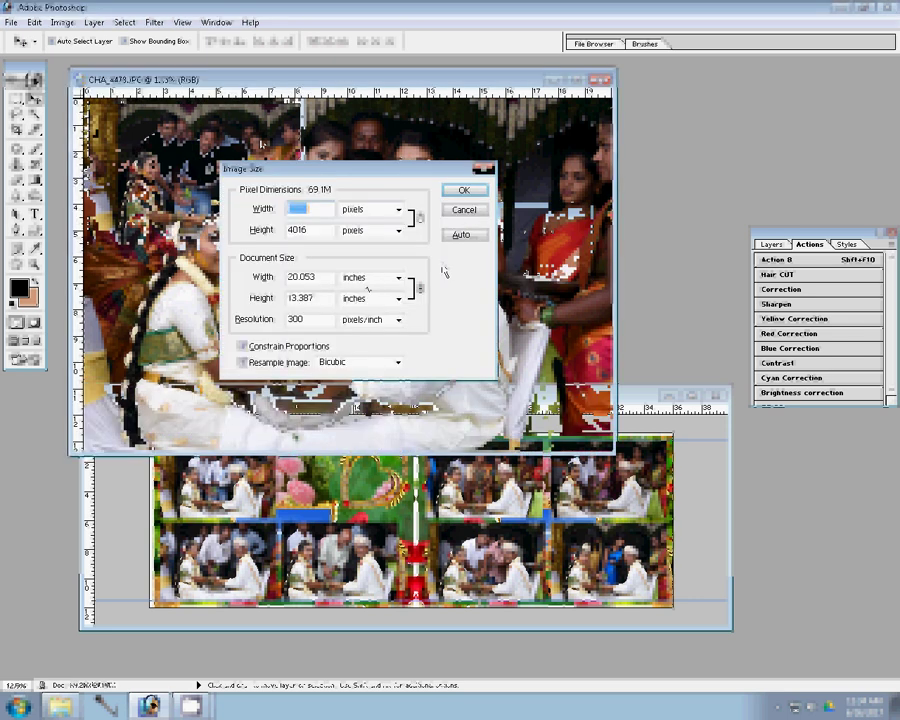
pyautogui.write('9000')
pyautogui.click(464, 190)
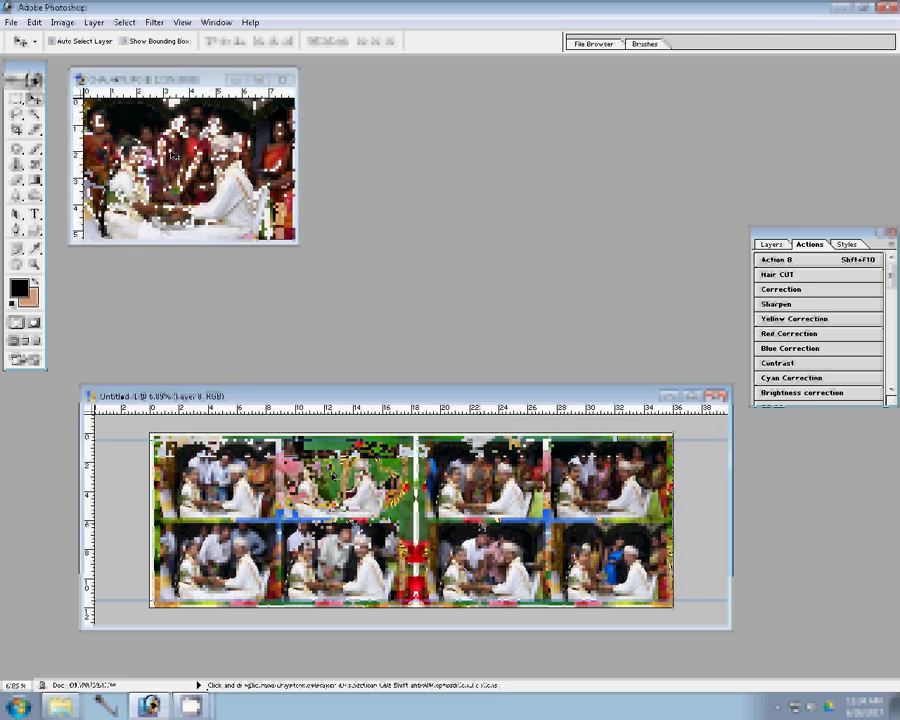
pyautogui.click(285, 78)
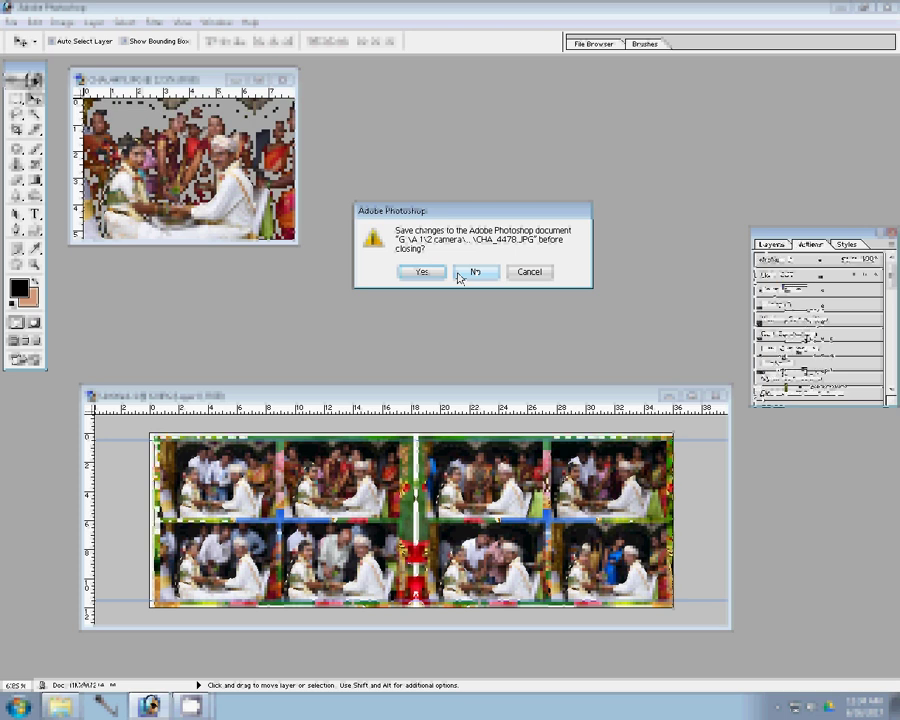
pyautogui.click(459, 275)
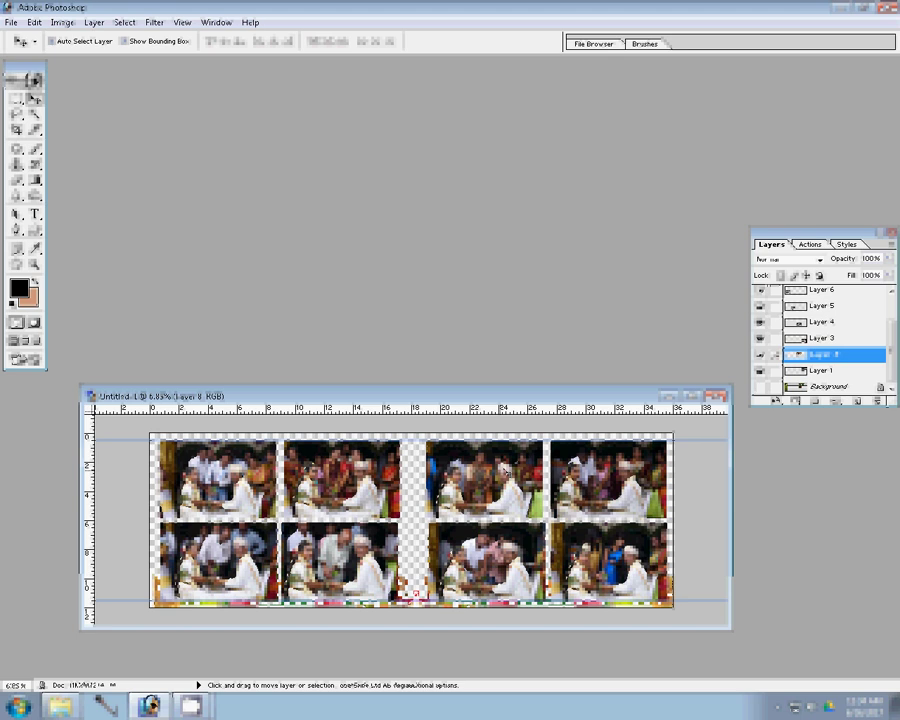
# Merge the visible photo layers into one layer and show the Layers palette
pyautogui.hotkey('ctrl', 'shift', 'e')
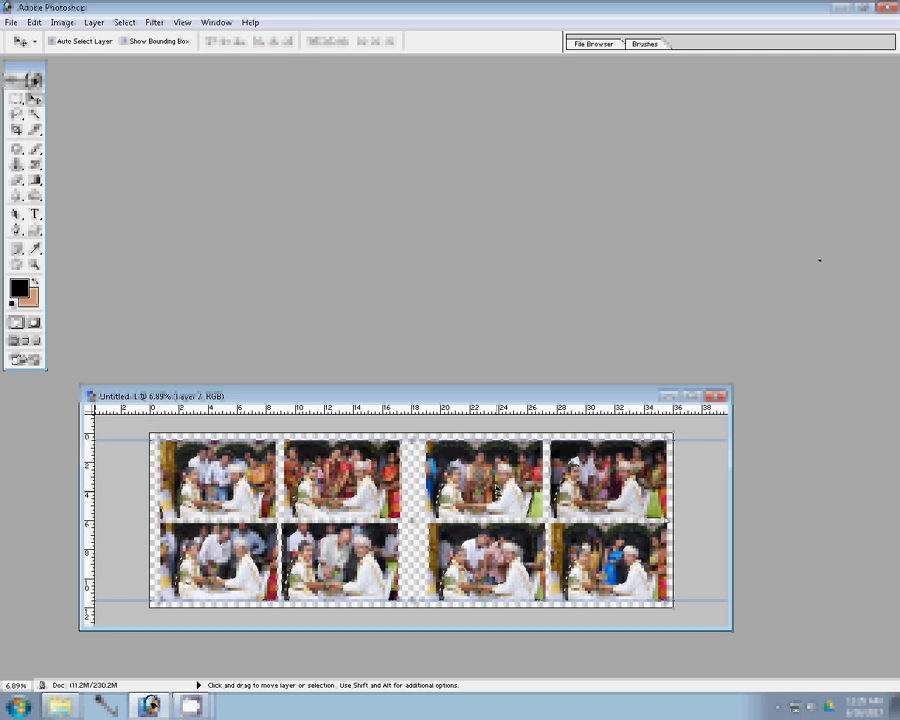
pyautogui.press('F7')
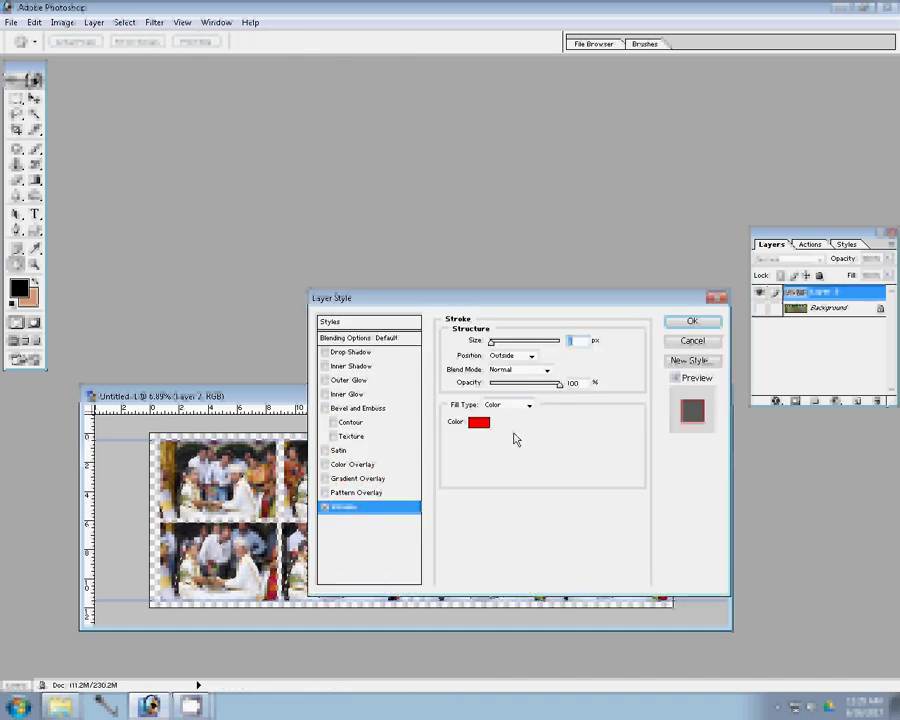
# Switch the photo layer's Stroke fill type to Pattern and apply it
pyautogui.click(508, 404)
pyautogui.click(512, 438)
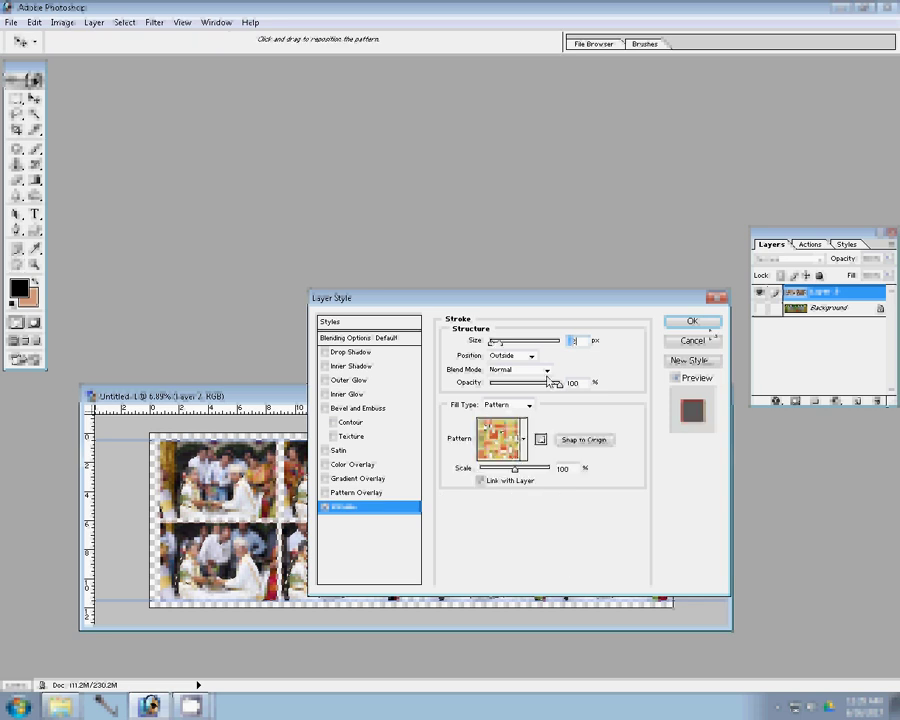
pyautogui.click(708, 323)
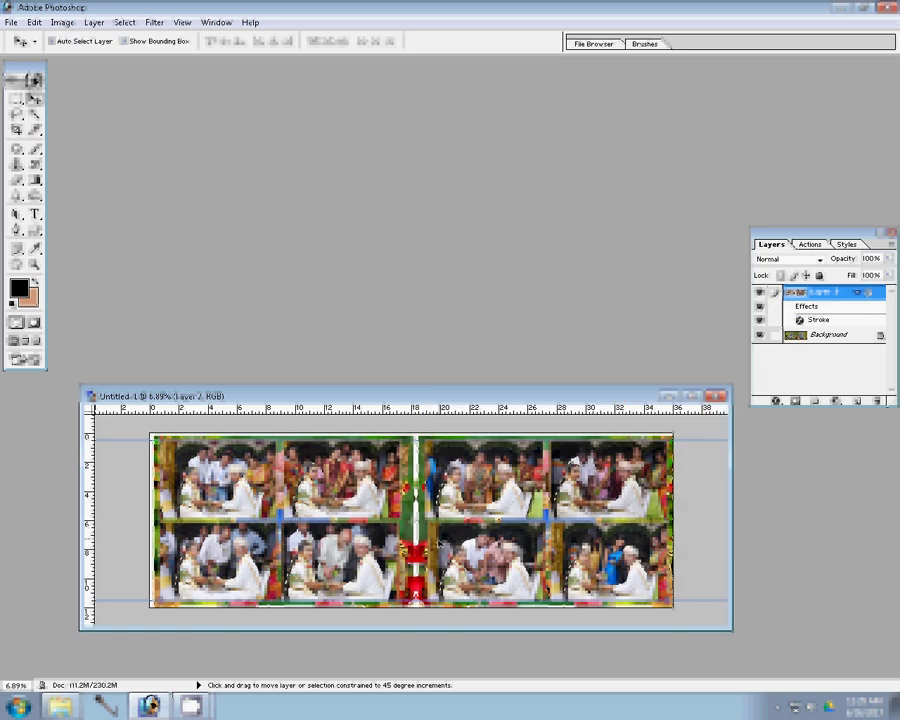
# Save the album spread as 119 in Photoshop PSD format
pyautogui.hotkey('ctrl', 's')
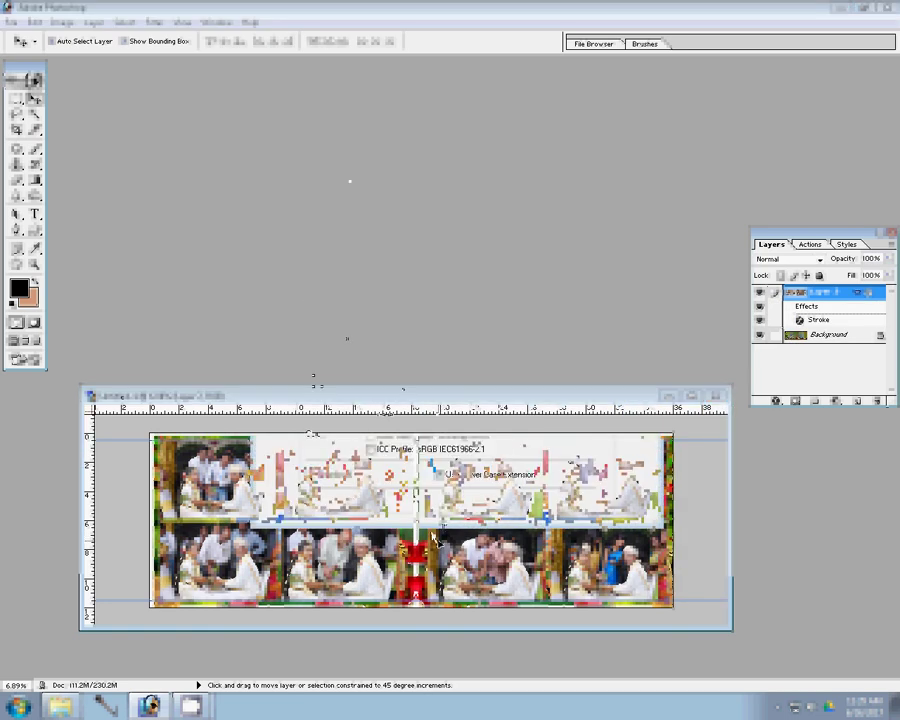
pyautogui.write('119')
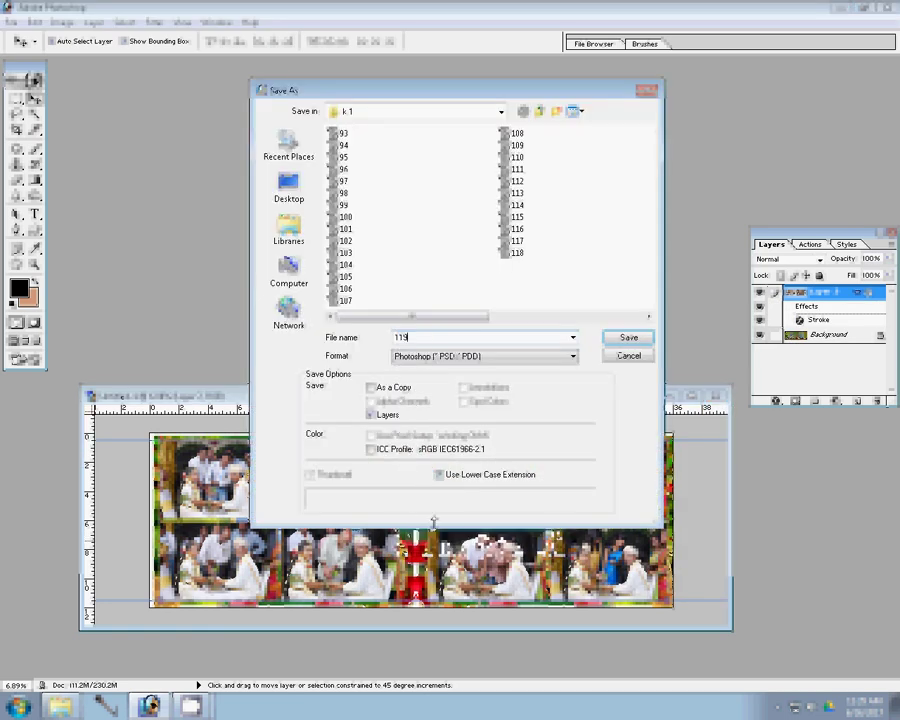
pyautogui.click(639, 338)
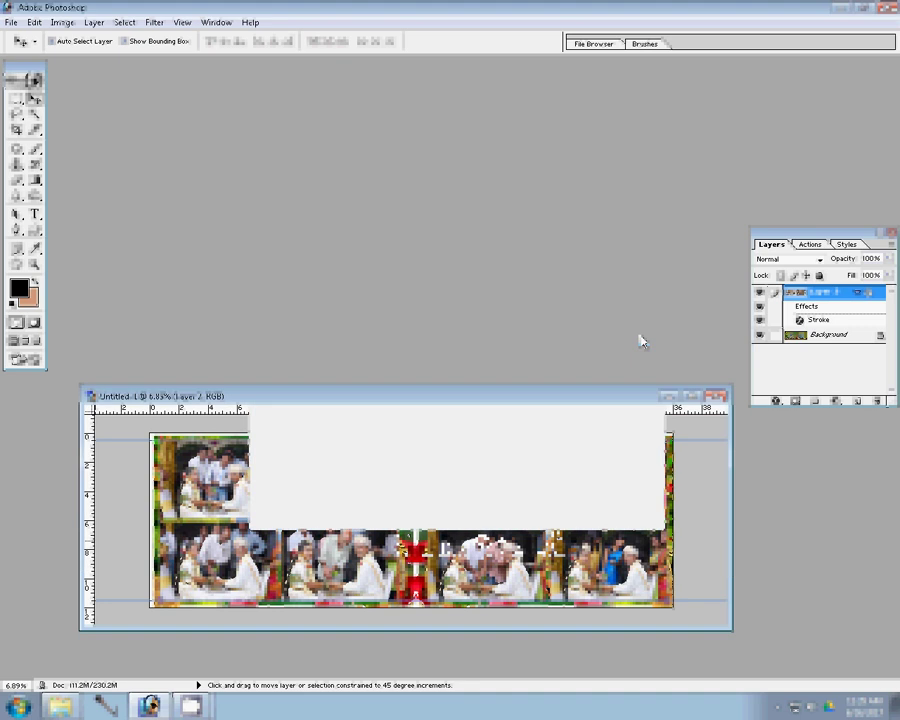